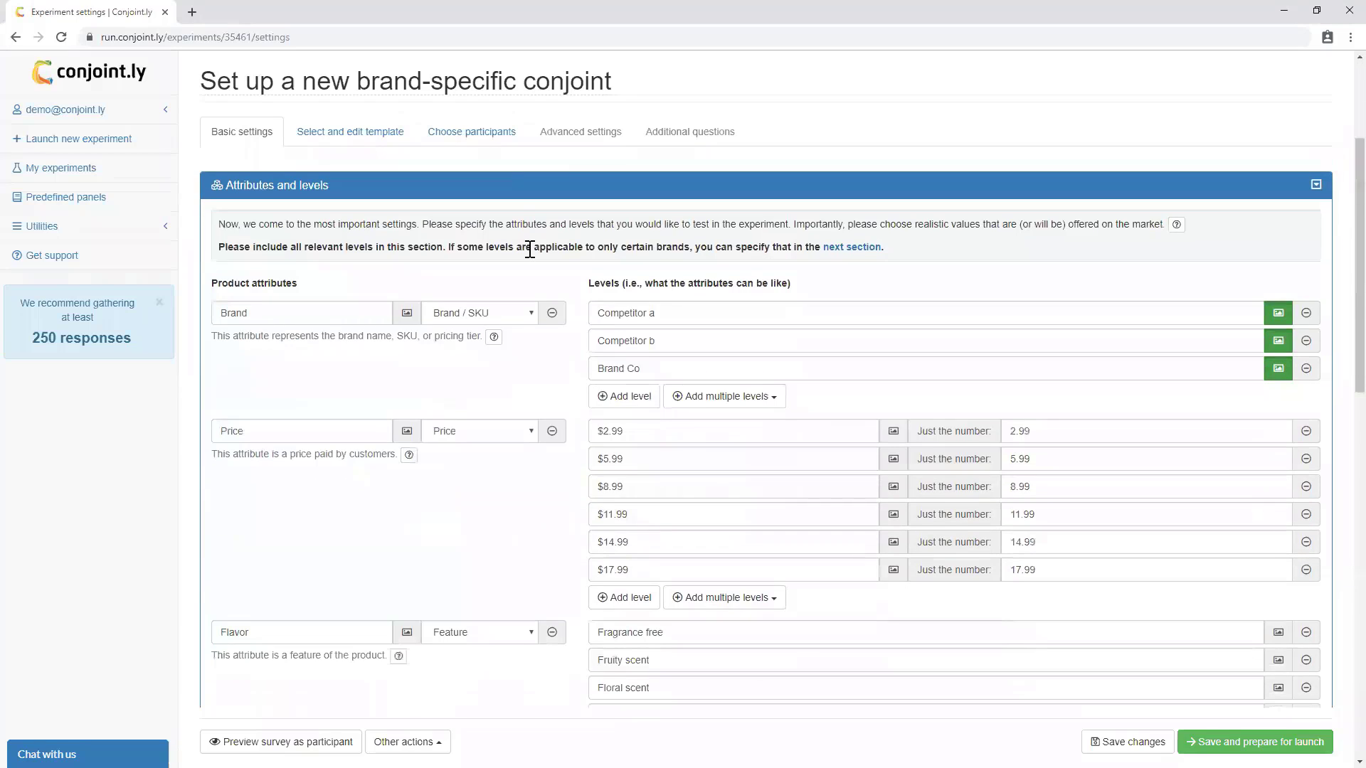
Inspect the Brand attribute's type choices and its Competitor a level.
{"action": "left_click", "coordinate": [308, 313]}
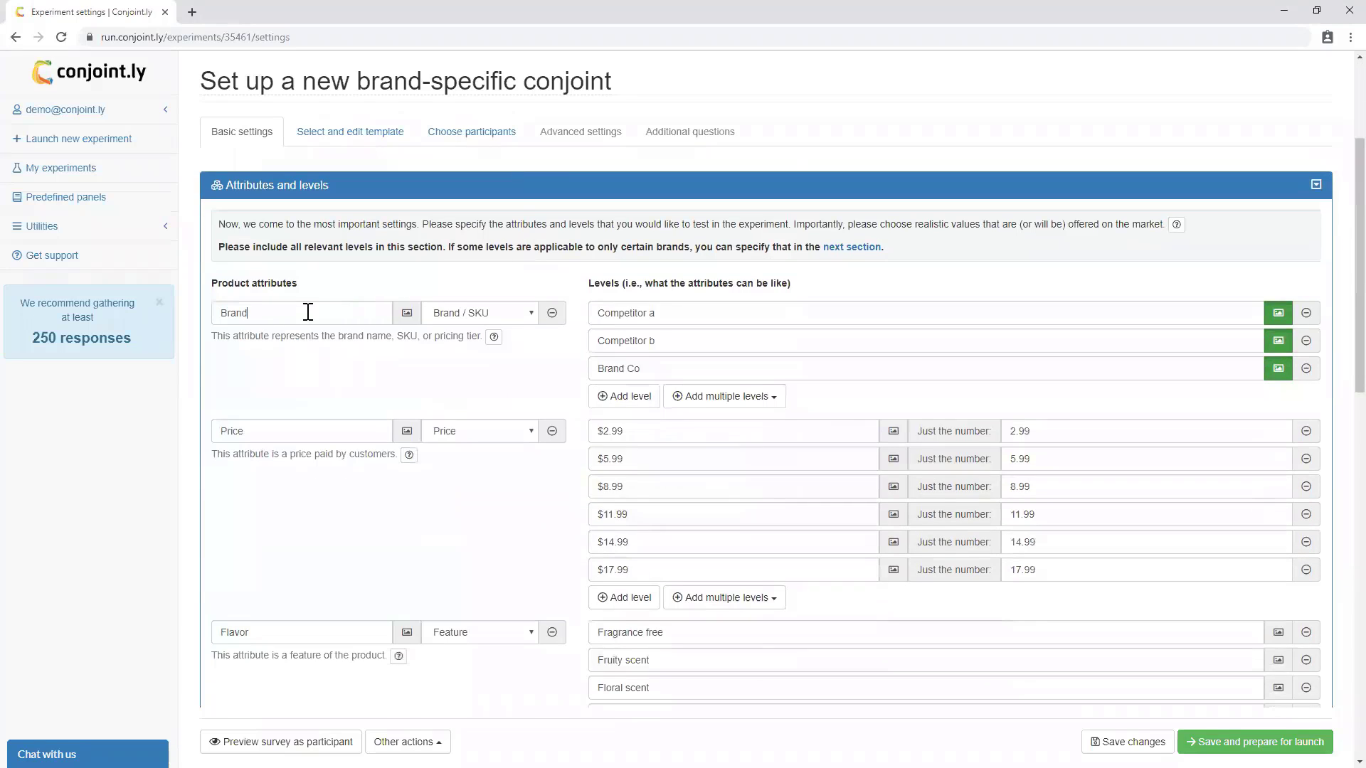
{"action": "left_click", "coordinate": [494, 312]}
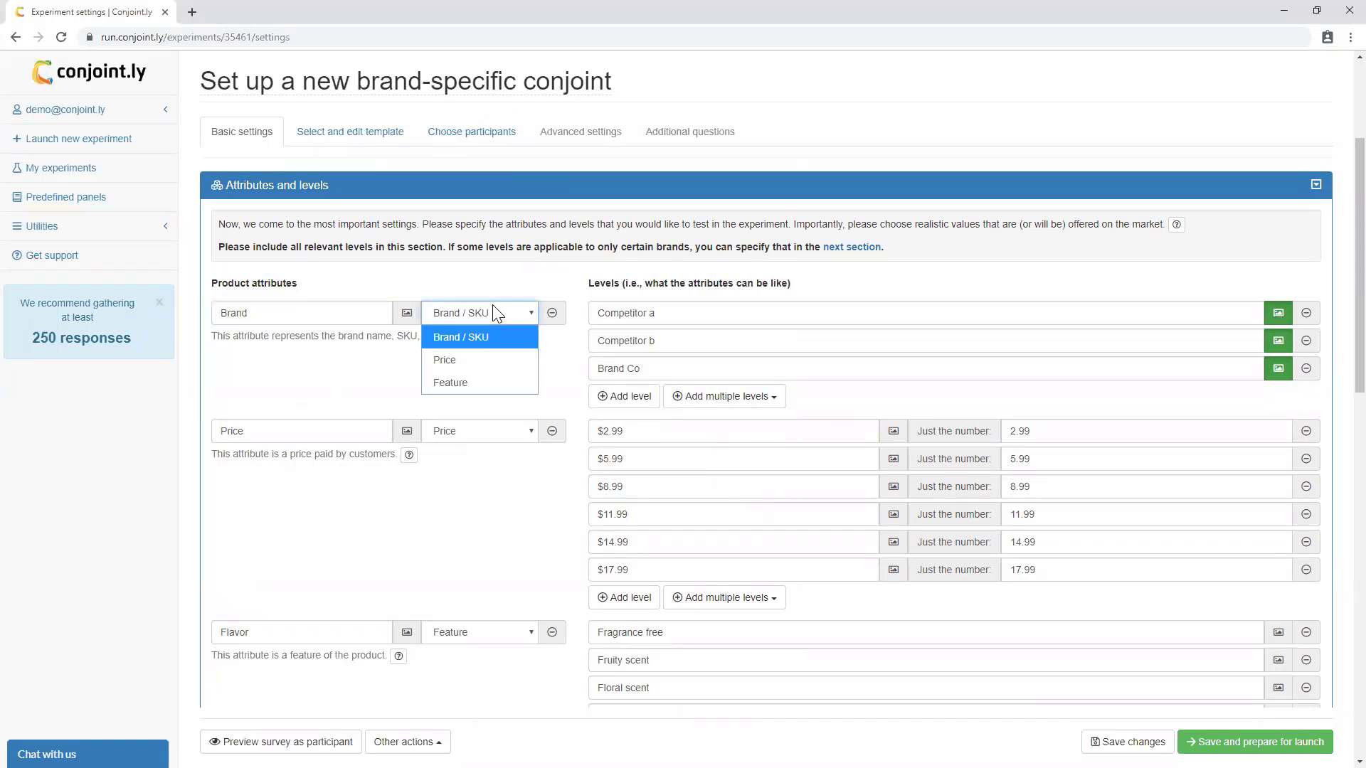
{"action": "left_click", "coordinate": [676, 313]}
{"action": "left_click", "coordinate": [680, 312]}
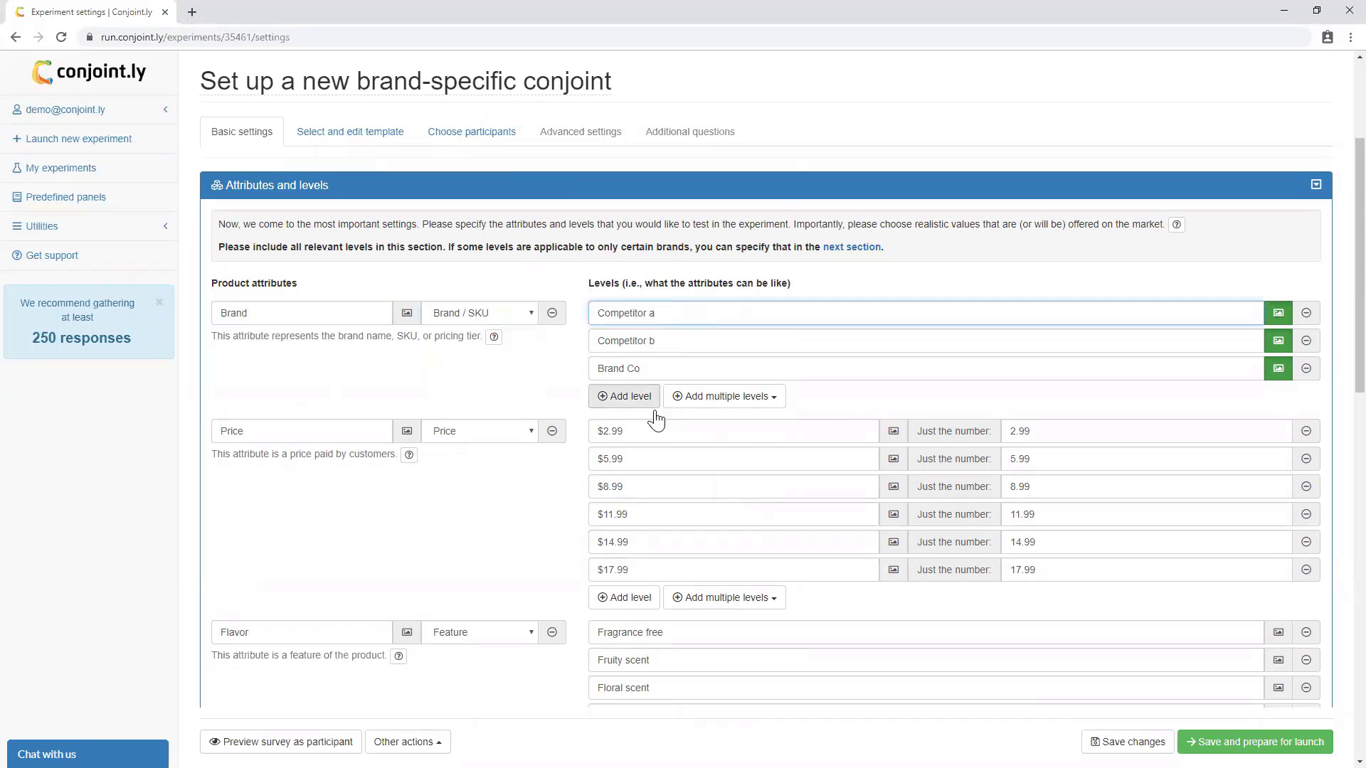
Check the S-shape bottle level's picture settings, with Price listed after Bottle shape and Favor.
{"action": "left_click", "coordinate": [653, 430]}
{"action": "scroll", "coordinate": [652, 488], "scroll_direction": "down", "scroll_amount": 4}
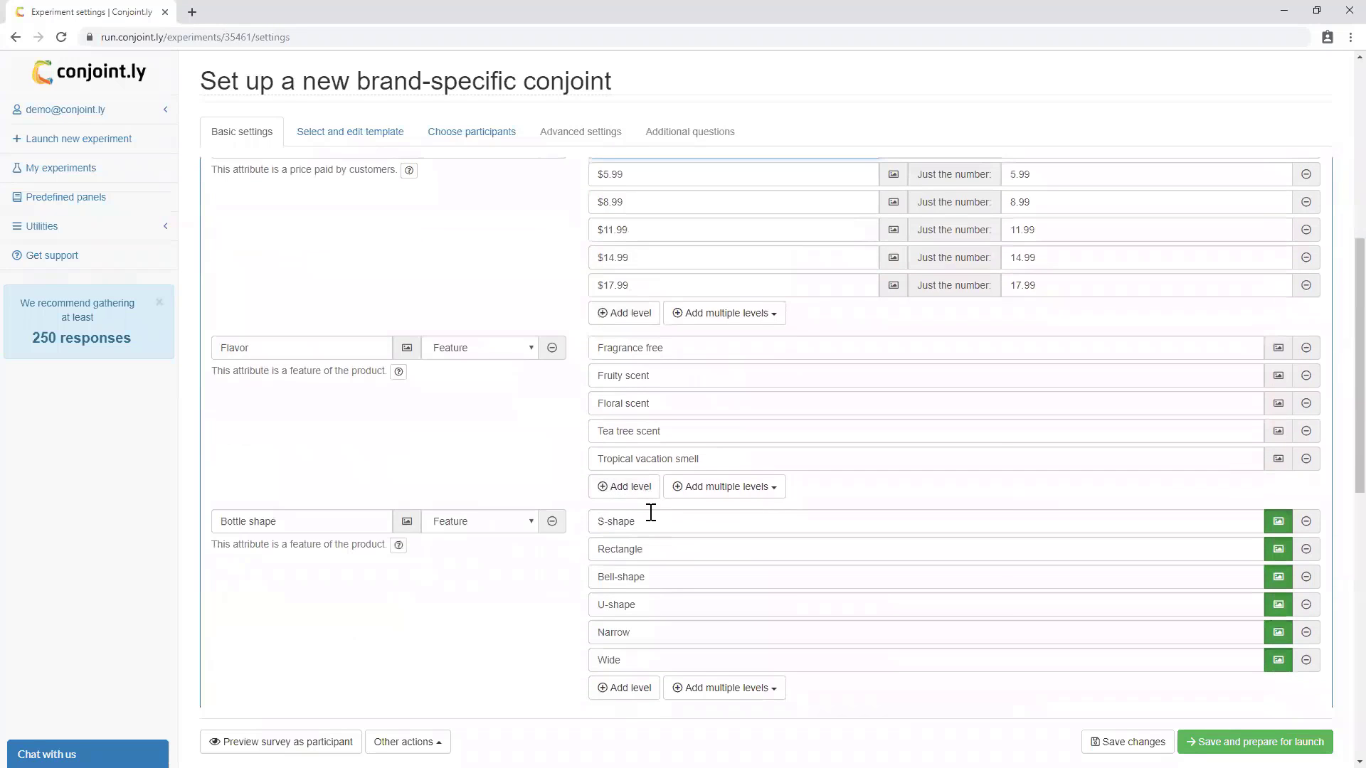
{"action": "left_click", "coordinate": [1278, 521]}
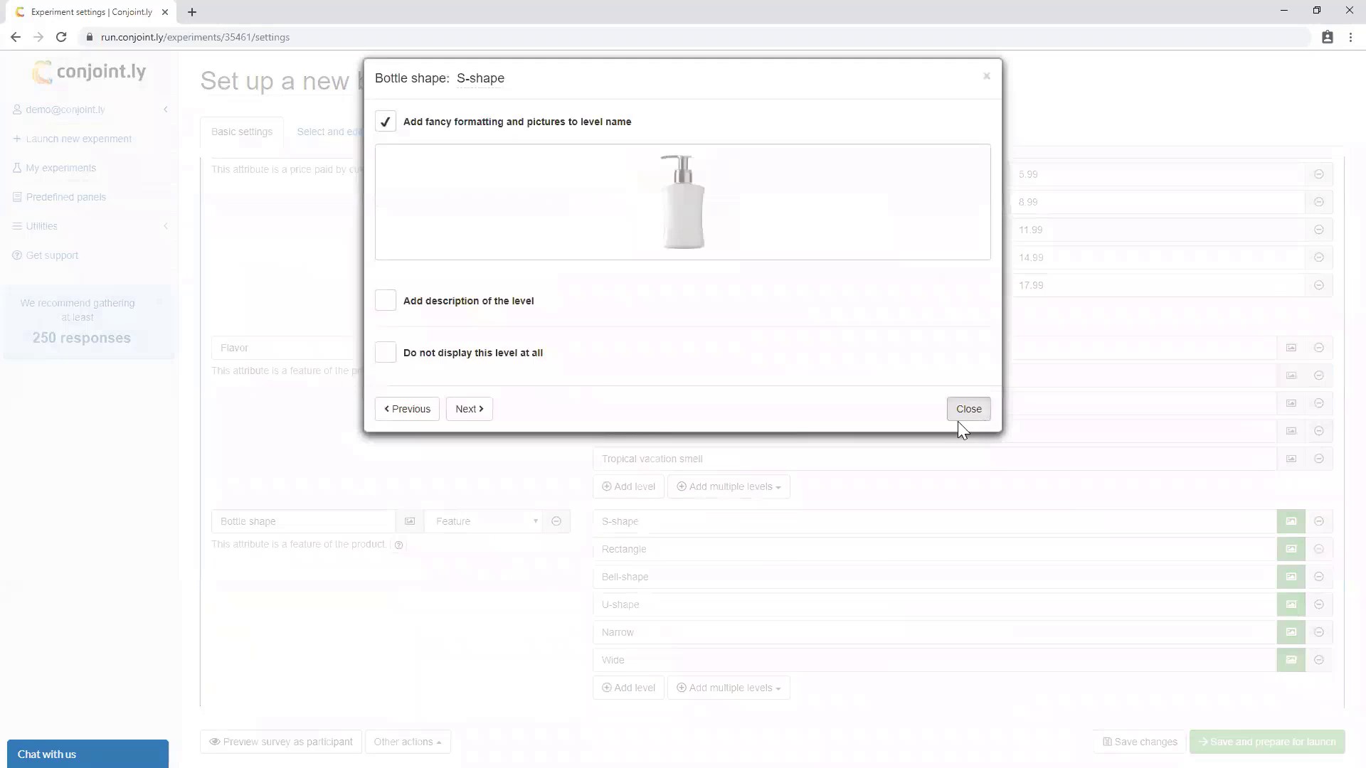
{"action": "left_click", "coordinate": [957, 419]}
{"action": "scroll", "coordinate": [946, 436], "scroll_direction": "up", "scroll_amount": 4}
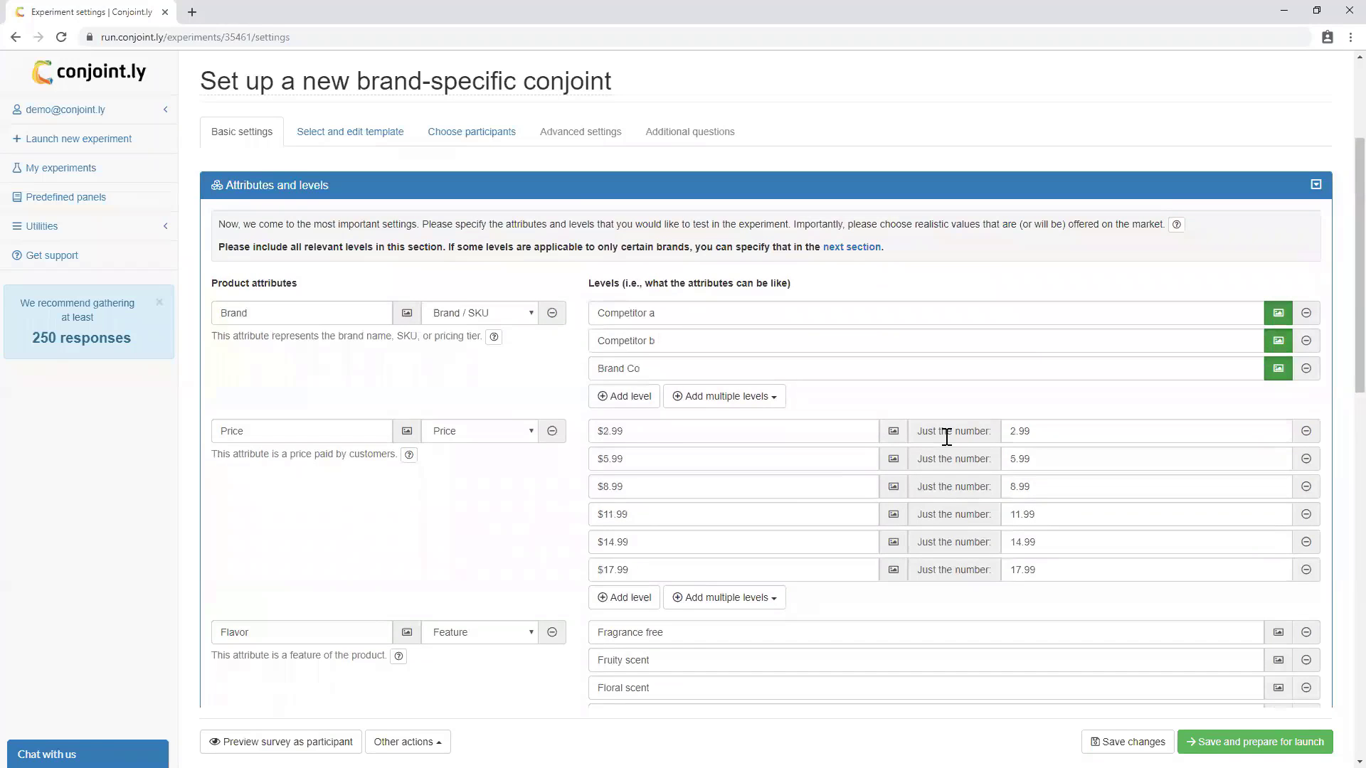
{"action": "scroll", "coordinate": [458, 533], "scroll_direction": "down", "scroll_amount": 12}
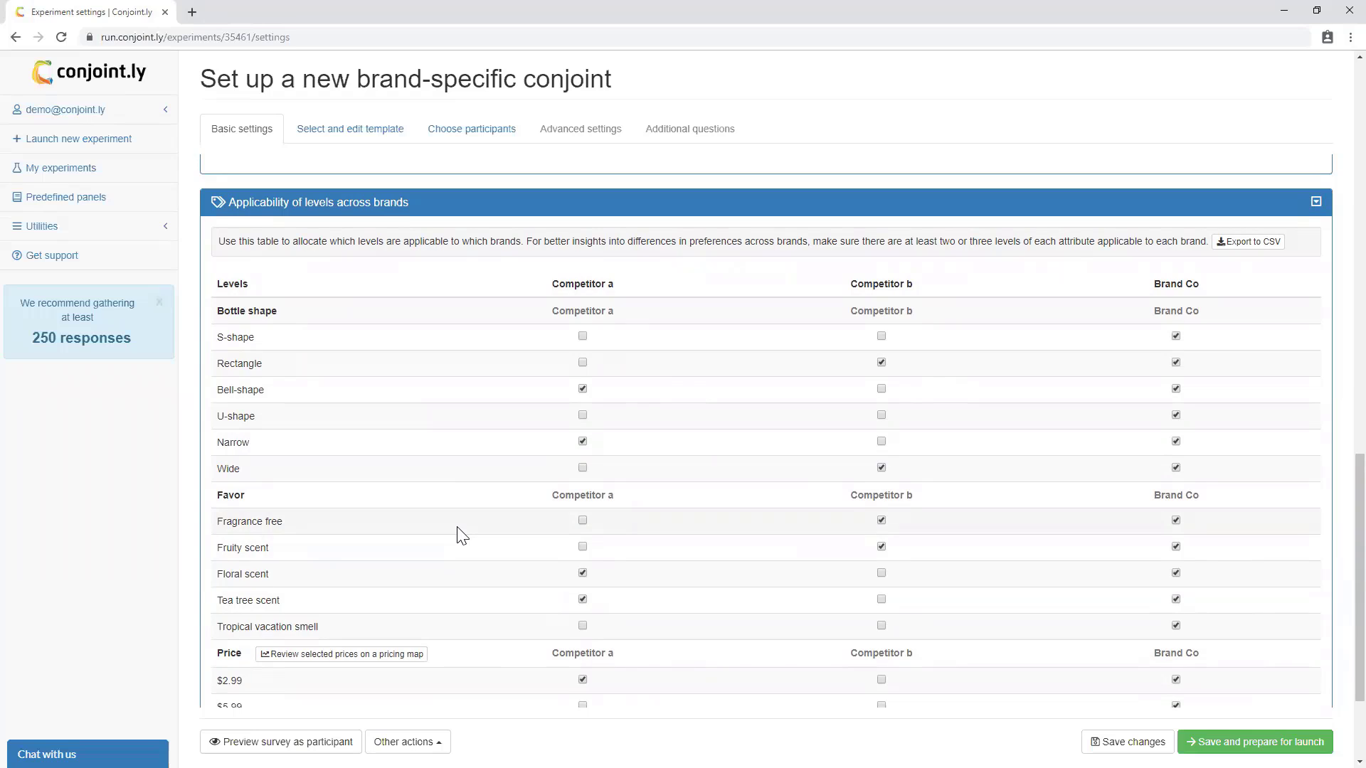
Scroll down the brand applicability table to the price rows.
{"action": "scroll", "coordinate": [461, 534], "scroll_direction": "down", "scroll_amount": 2}
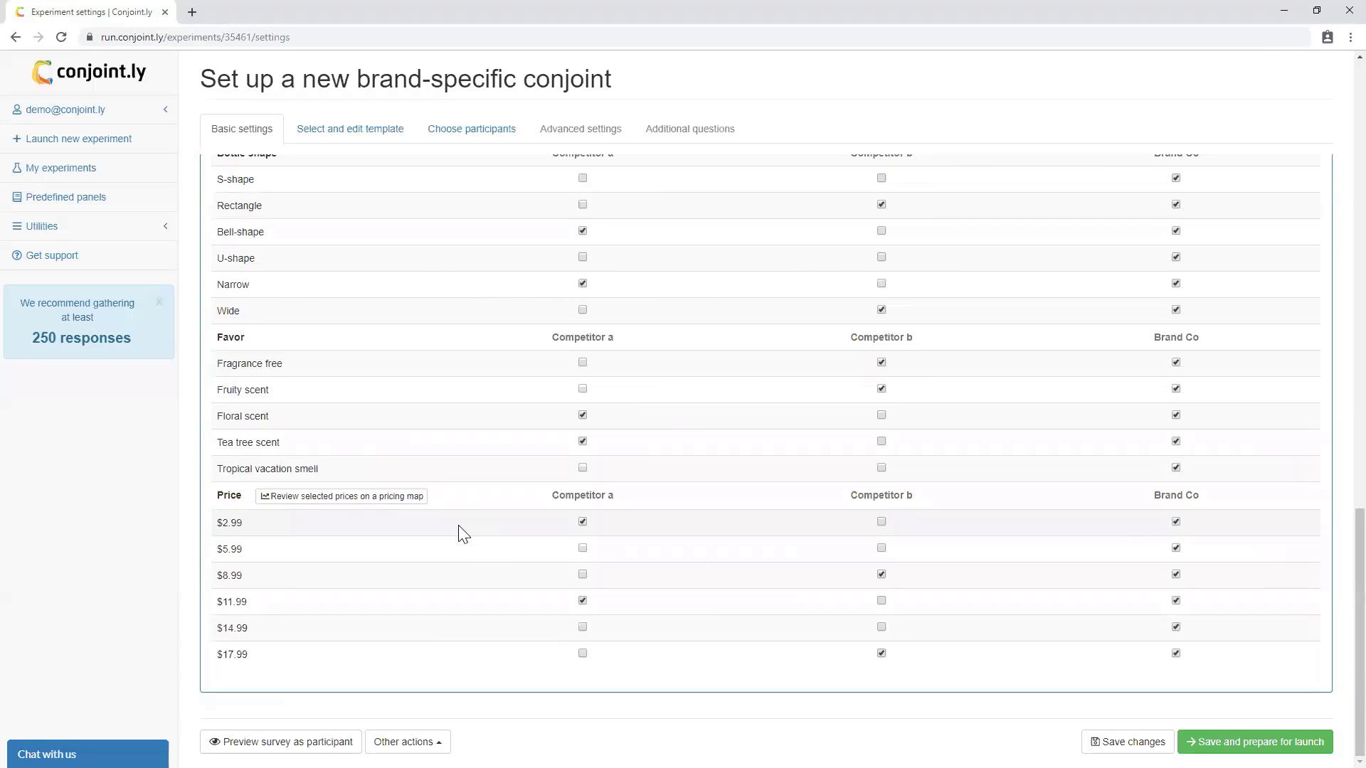
Review the available survey templates and the participants settings.
{"action": "left_click", "coordinate": [353, 139]}
{"action": "left_click", "coordinate": [372, 173]}
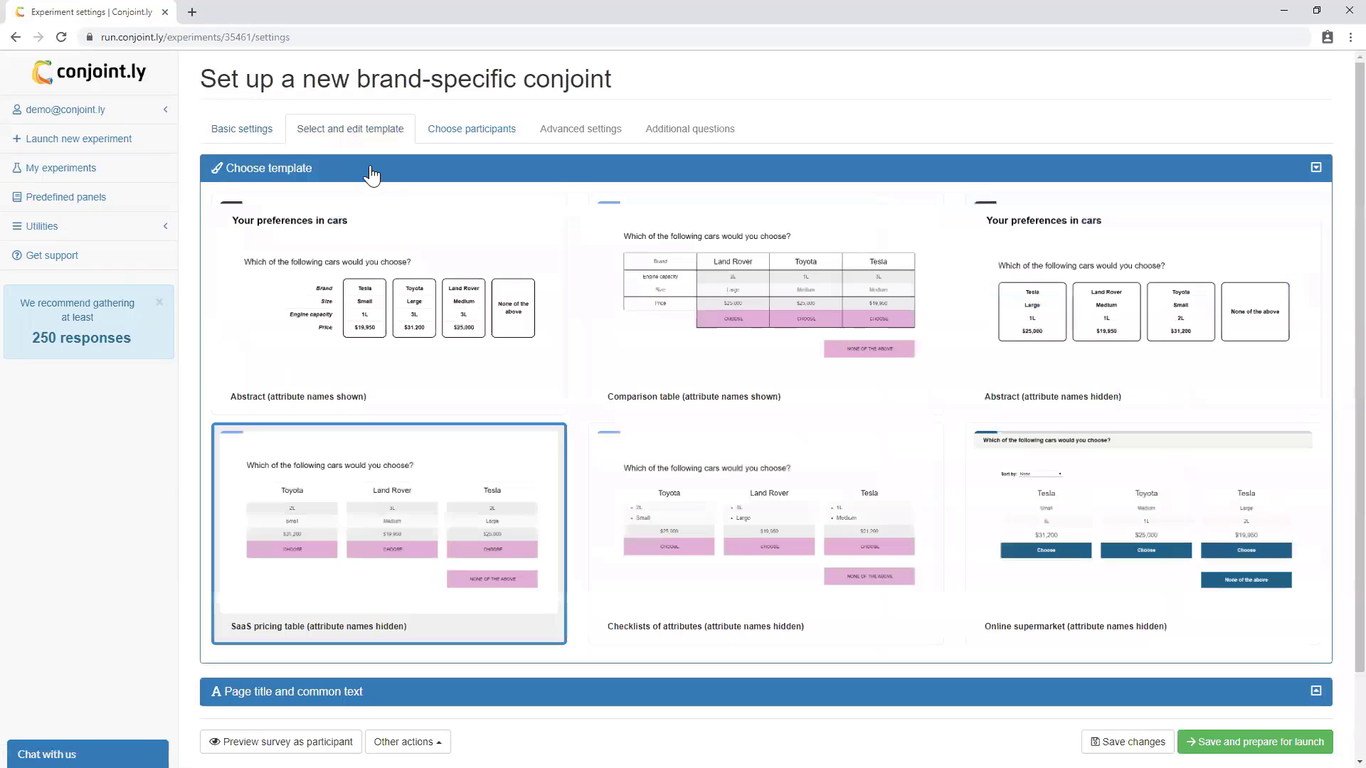
{"action": "left_click", "coordinate": [450, 143]}
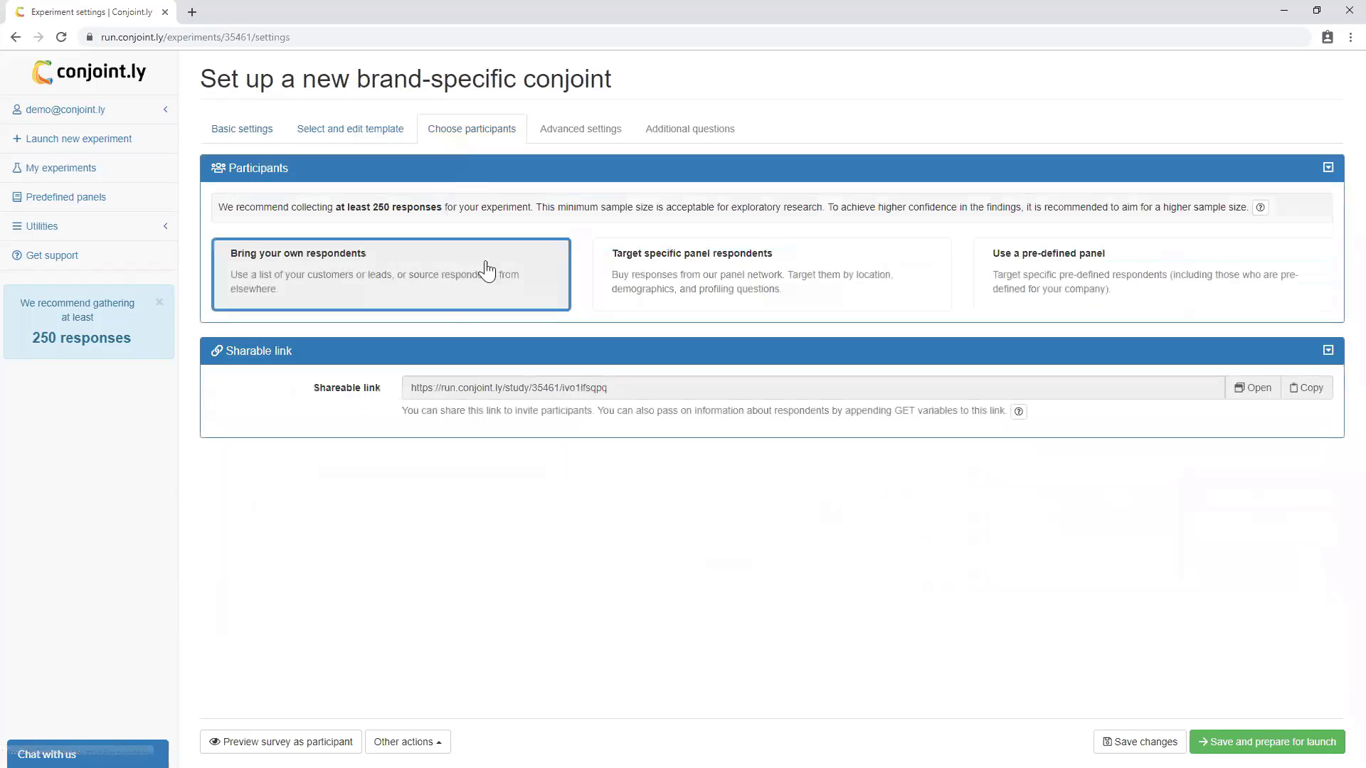
Expand the prohibited pairs, redirects and translation advanced settings, then view Additional questions.
{"action": "left_click", "coordinate": [594, 134]}
{"action": "left_click", "coordinate": [446, 213]}
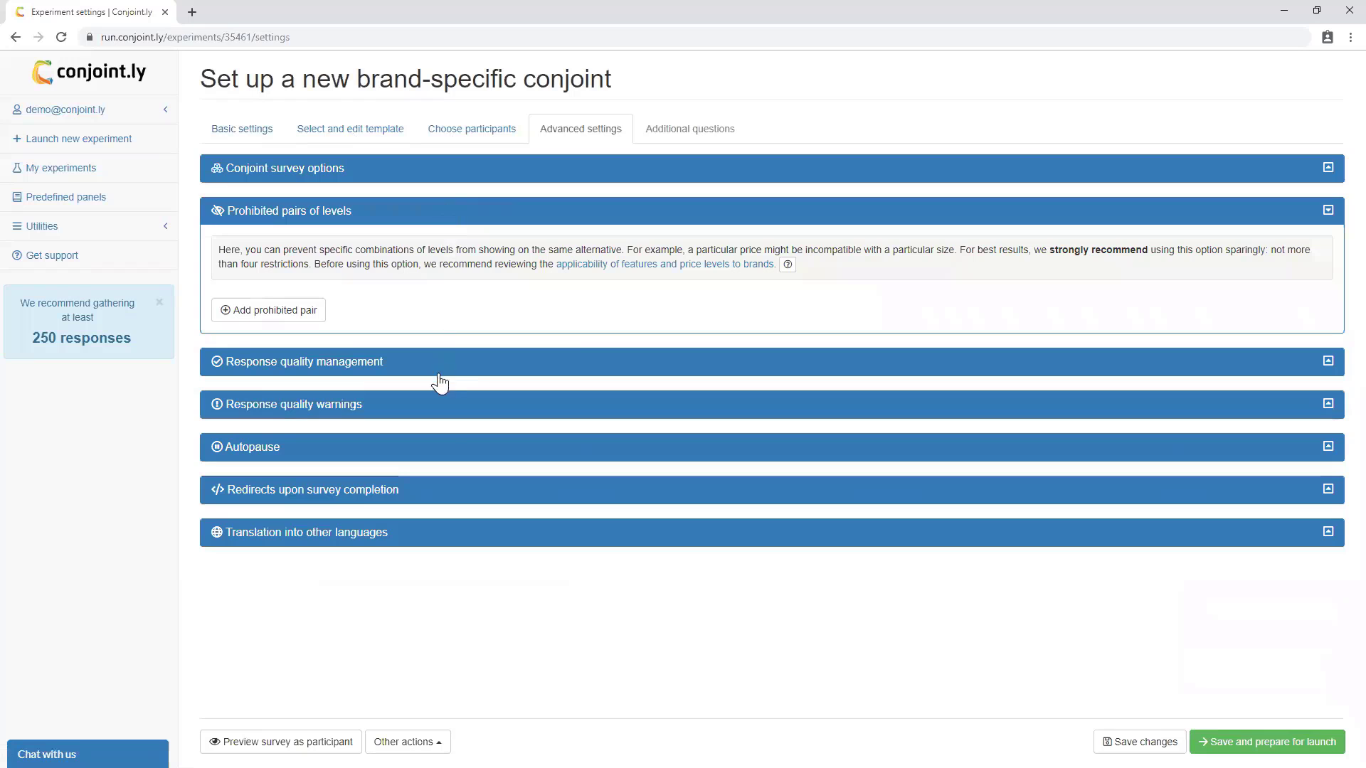
{"action": "left_click", "coordinate": [478, 491]}
{"action": "left_click", "coordinate": [466, 668]}
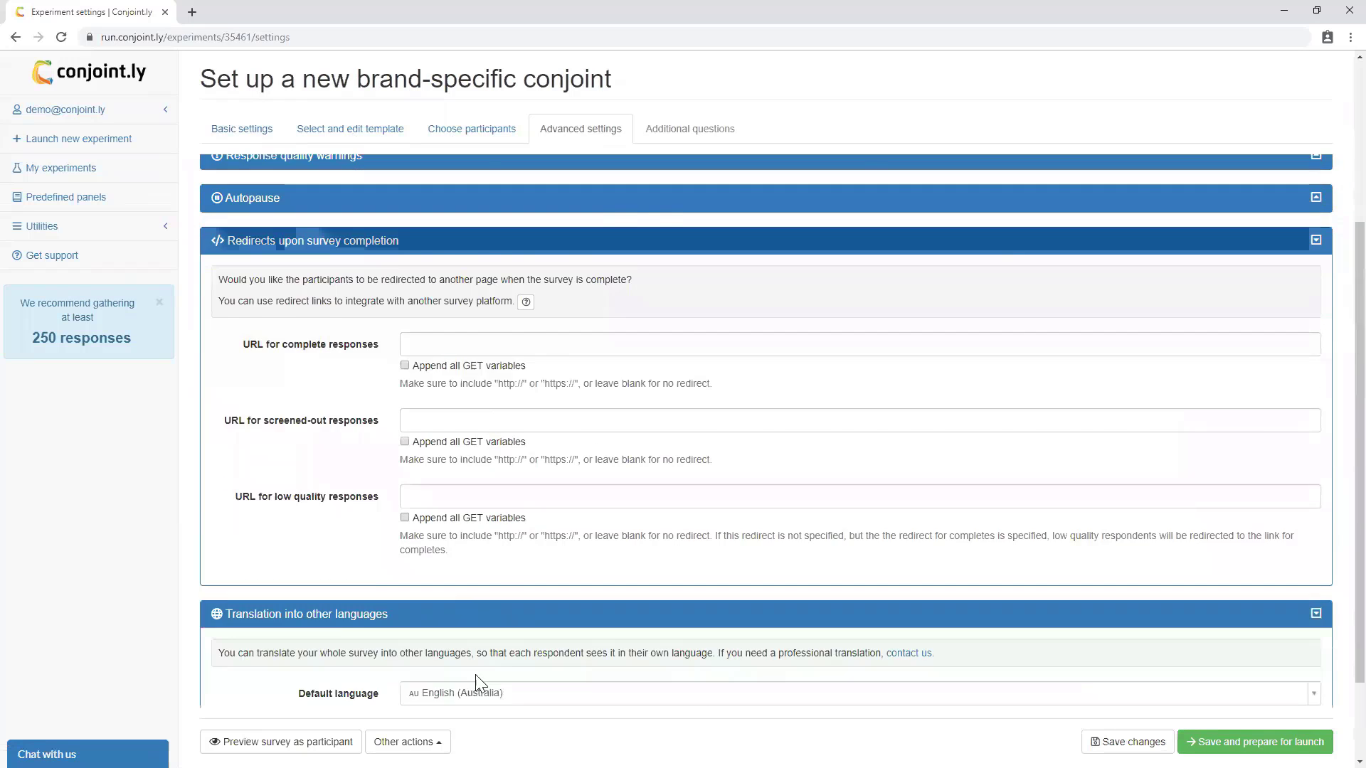
{"action": "left_click", "coordinate": [678, 131]}
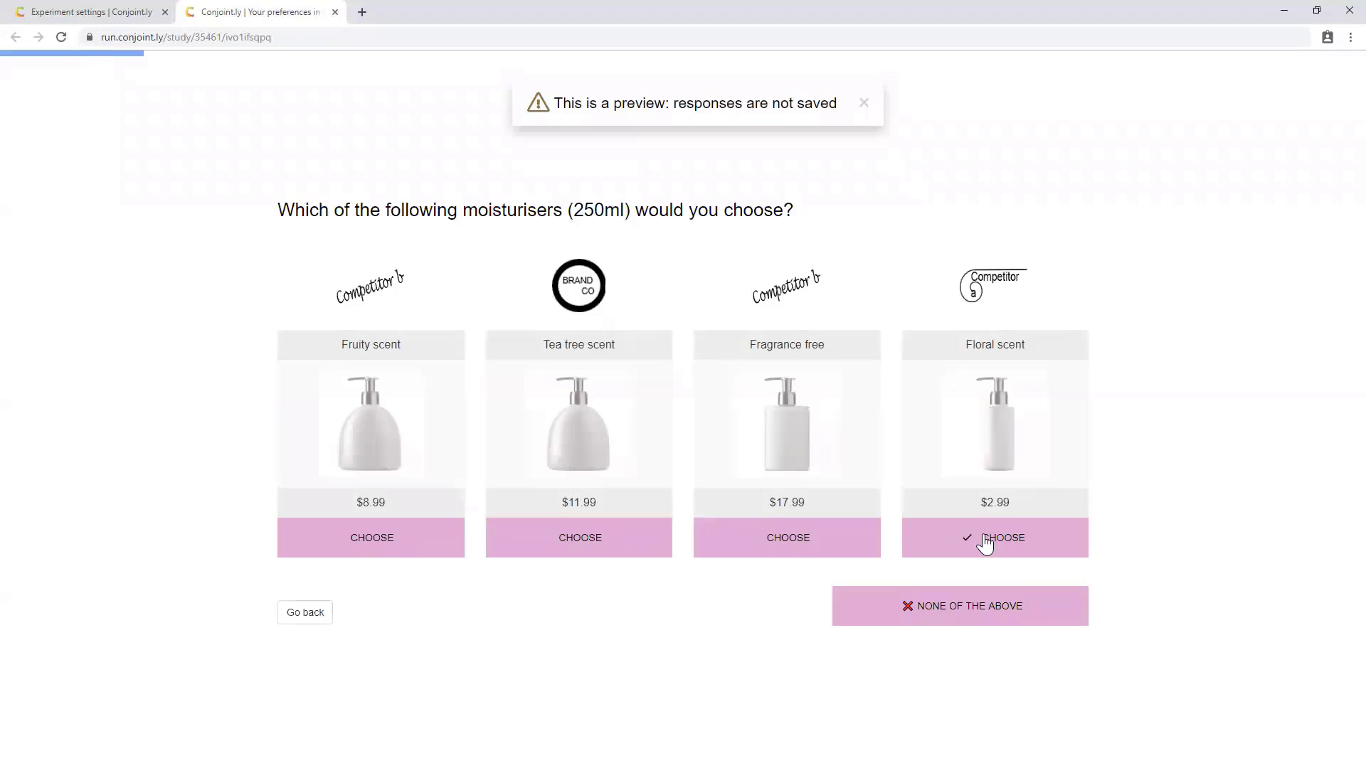
Answer seven preview choice questions, picking moisturisers or none of the above.
{"action": "left_click", "coordinate": [985, 544]}
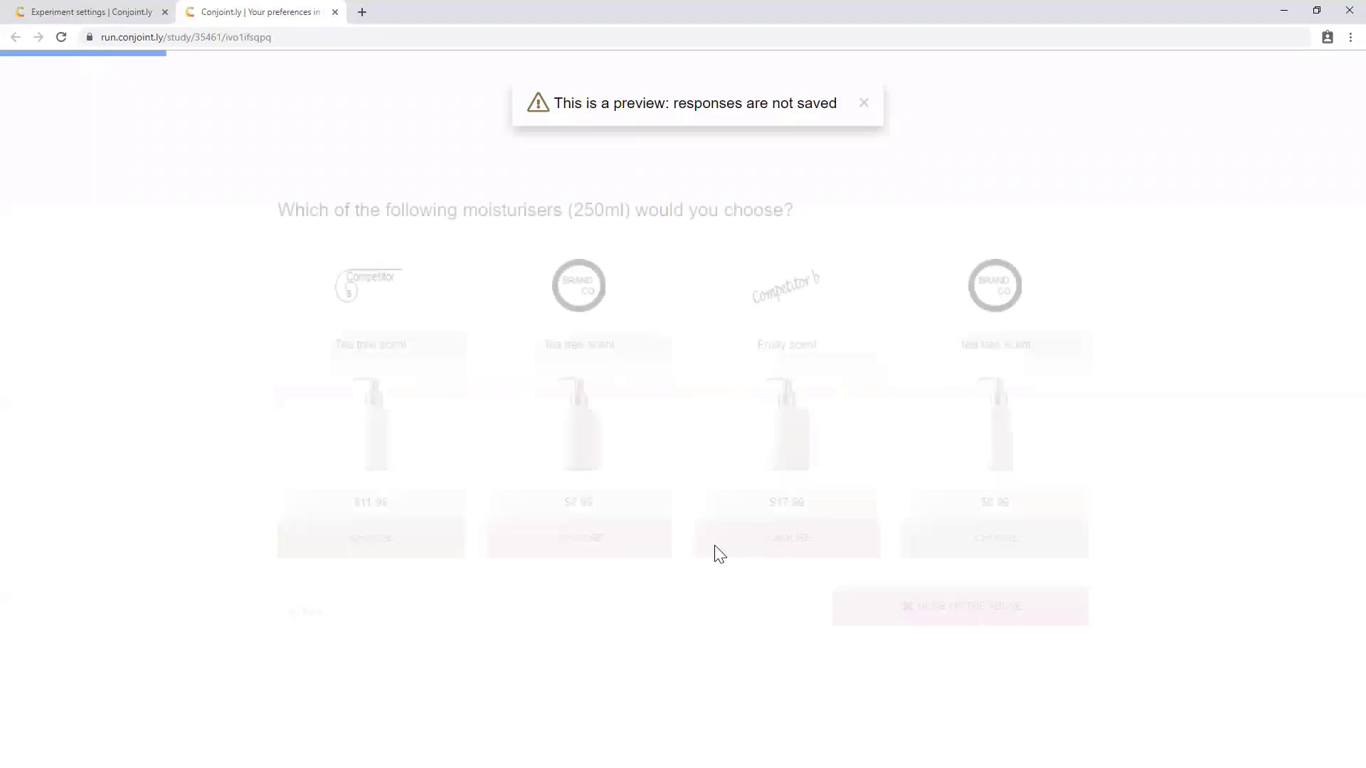
{"action": "left_click", "coordinate": [655, 554]}
{"action": "left_click", "coordinate": [929, 606]}
{"action": "left_click", "coordinate": [929, 606]}
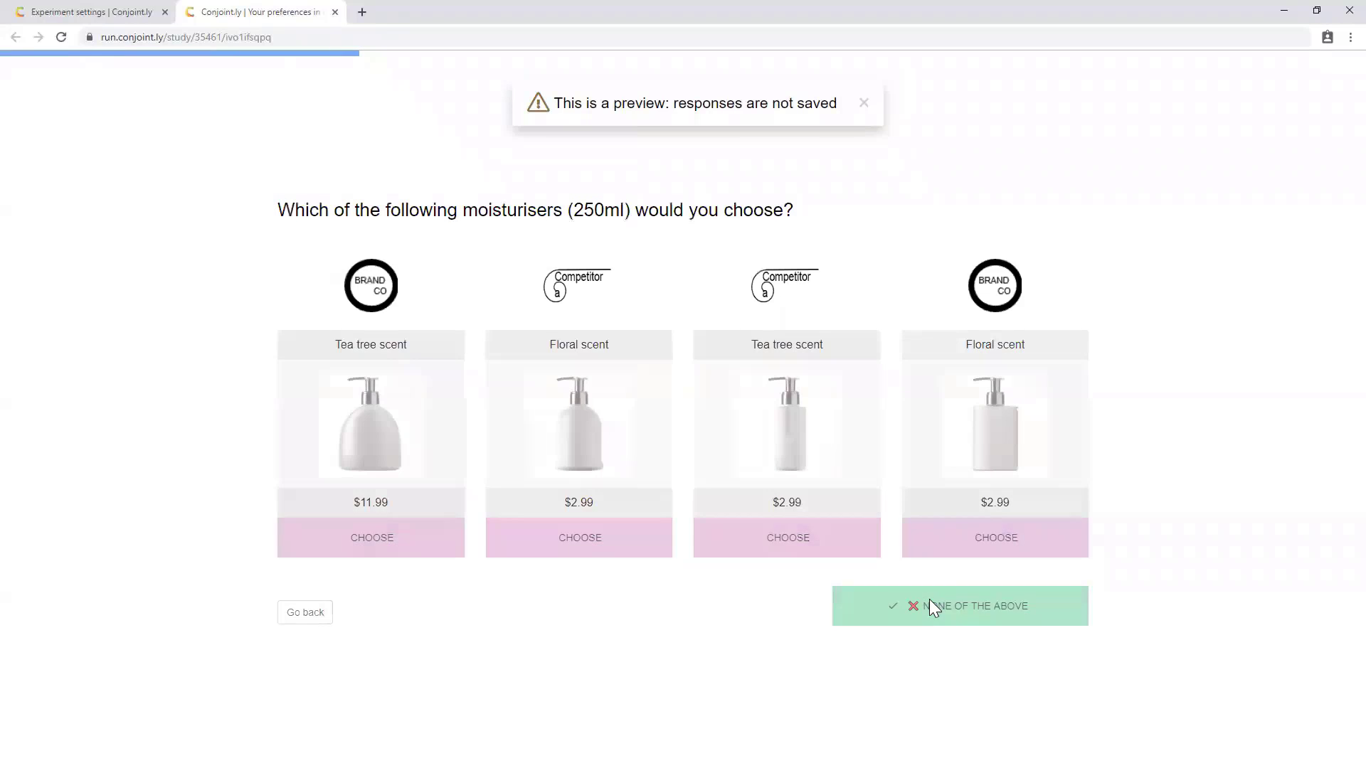
{"action": "left_click", "coordinate": [971, 537]}
{"action": "left_click", "coordinate": [659, 556]}
{"action": "left_click", "coordinate": [929, 603]}
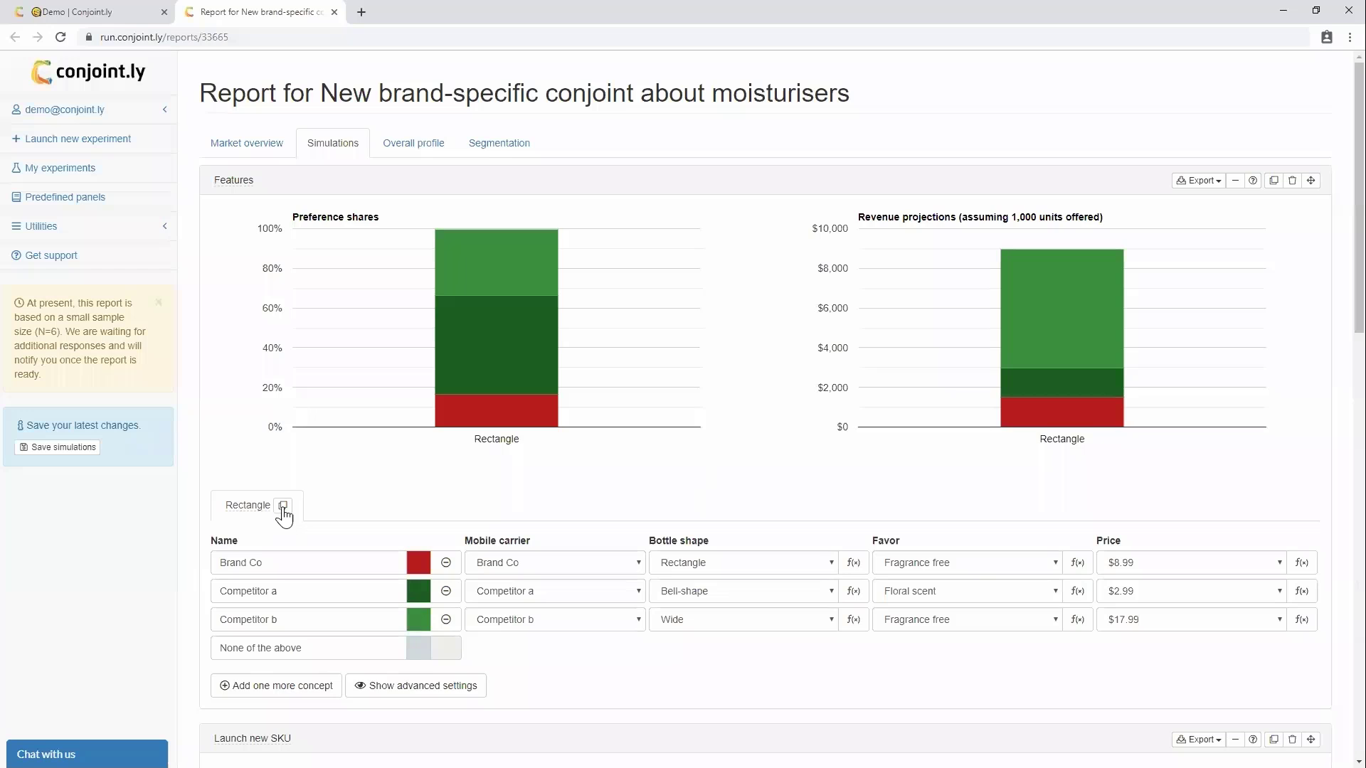
Duplicate Baseline as 'NPD launch' and add a Brand Co concept with a chosen scent.
{"action": "scroll", "coordinate": [283, 508], "scroll_direction": "down", "scroll_amount": 8}
{"action": "left_click", "coordinate": [284, 519]}
{"action": "left_click", "coordinate": [320, 522]}
{"action": "type", "text": "NPD launch"}
{"action": "key", "text": "Return"}
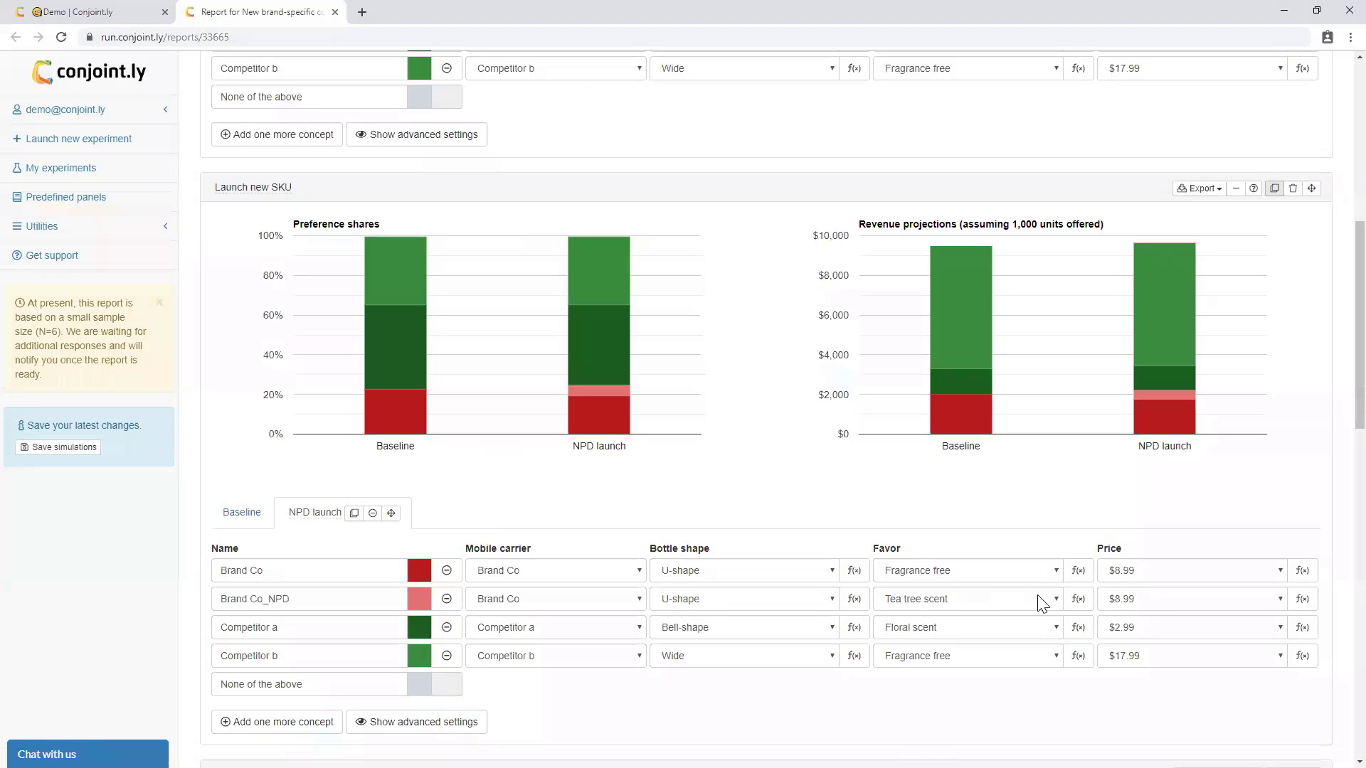
{"action": "left_click", "coordinate": [1036, 599]}
{"action": "left_click", "coordinate": [983, 690]}
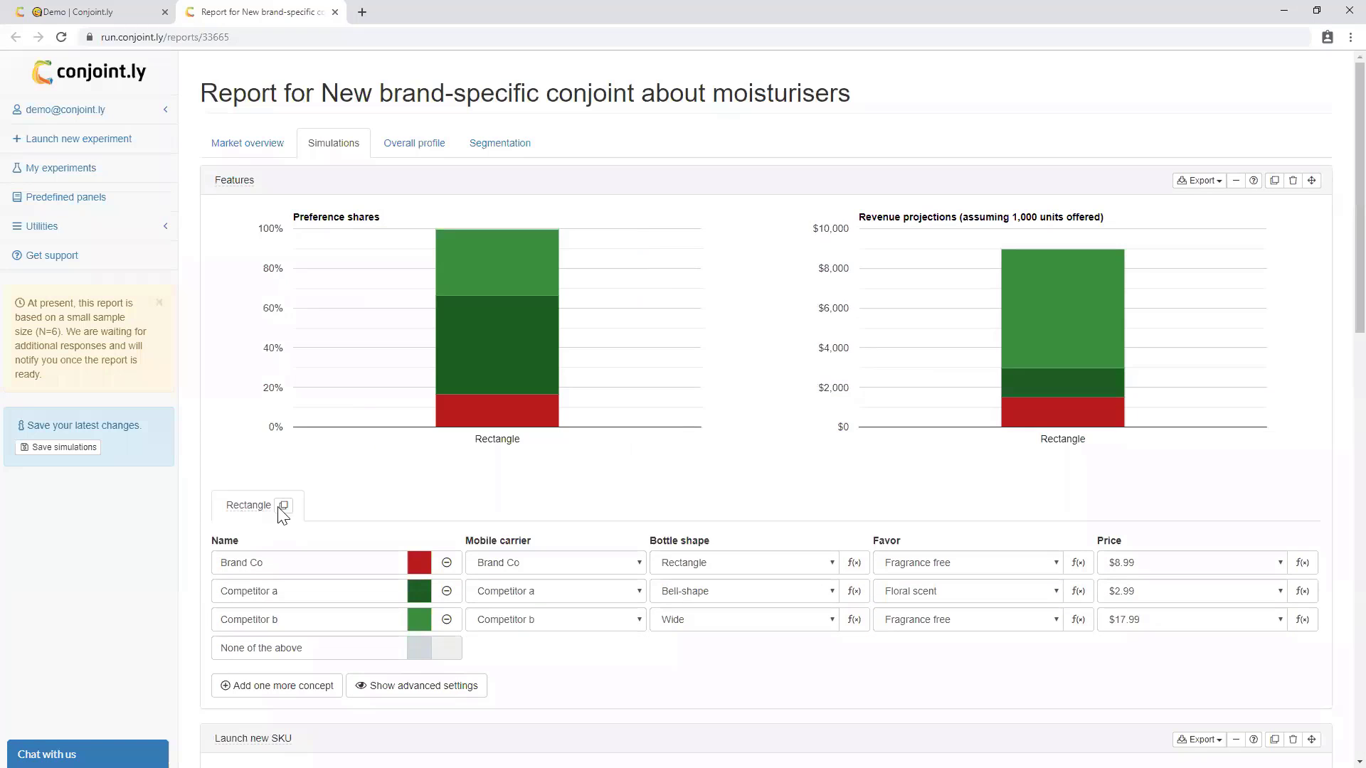
Duplicate Rectangle as 'U-shape' with Brand Co's U-shape bottle, then chart price elasticity.
{"action": "left_click", "coordinate": [284, 504]}
{"action": "left_click", "coordinate": [317, 507]}
{"action": "type", "text": "U-shap"}
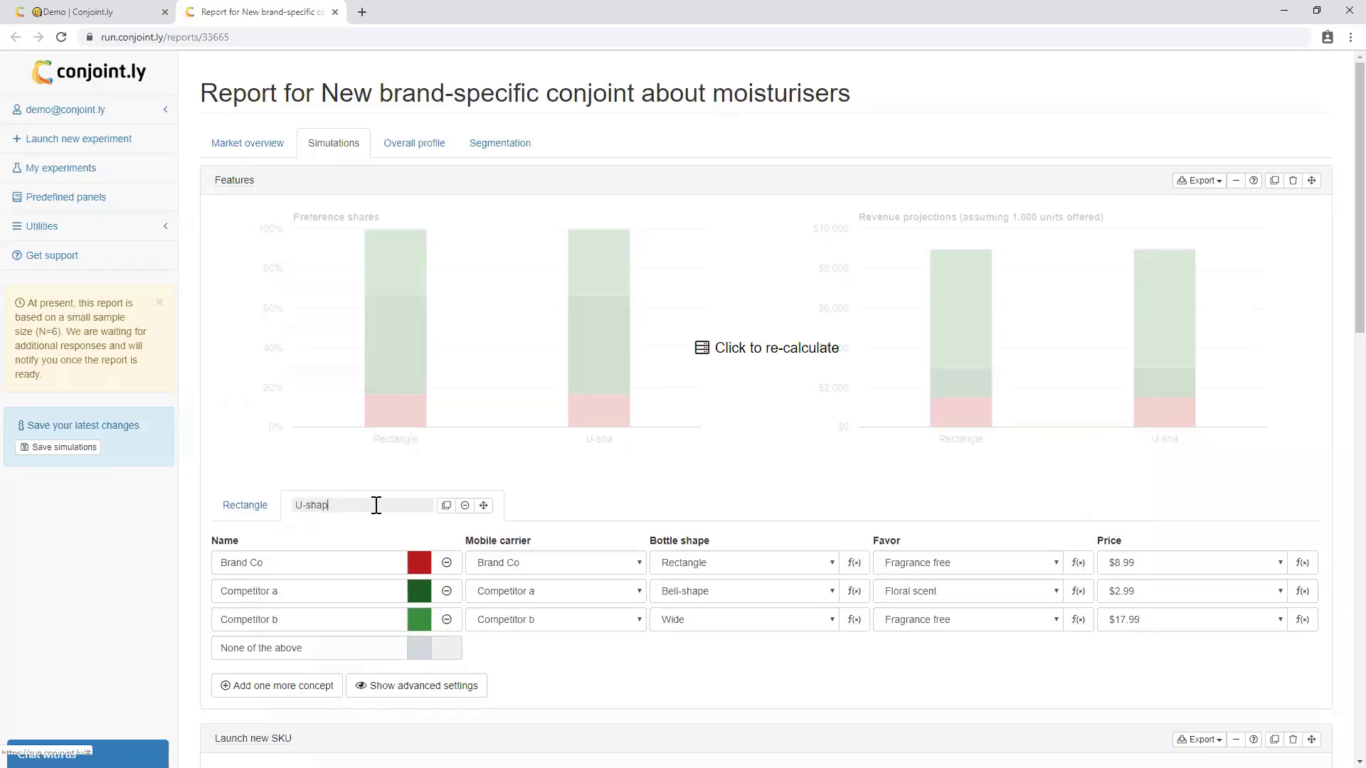
{"action": "type", "text": "e"}
{"action": "left_click", "coordinate": [747, 563]}
{"action": "left_click", "coordinate": [749, 587]}
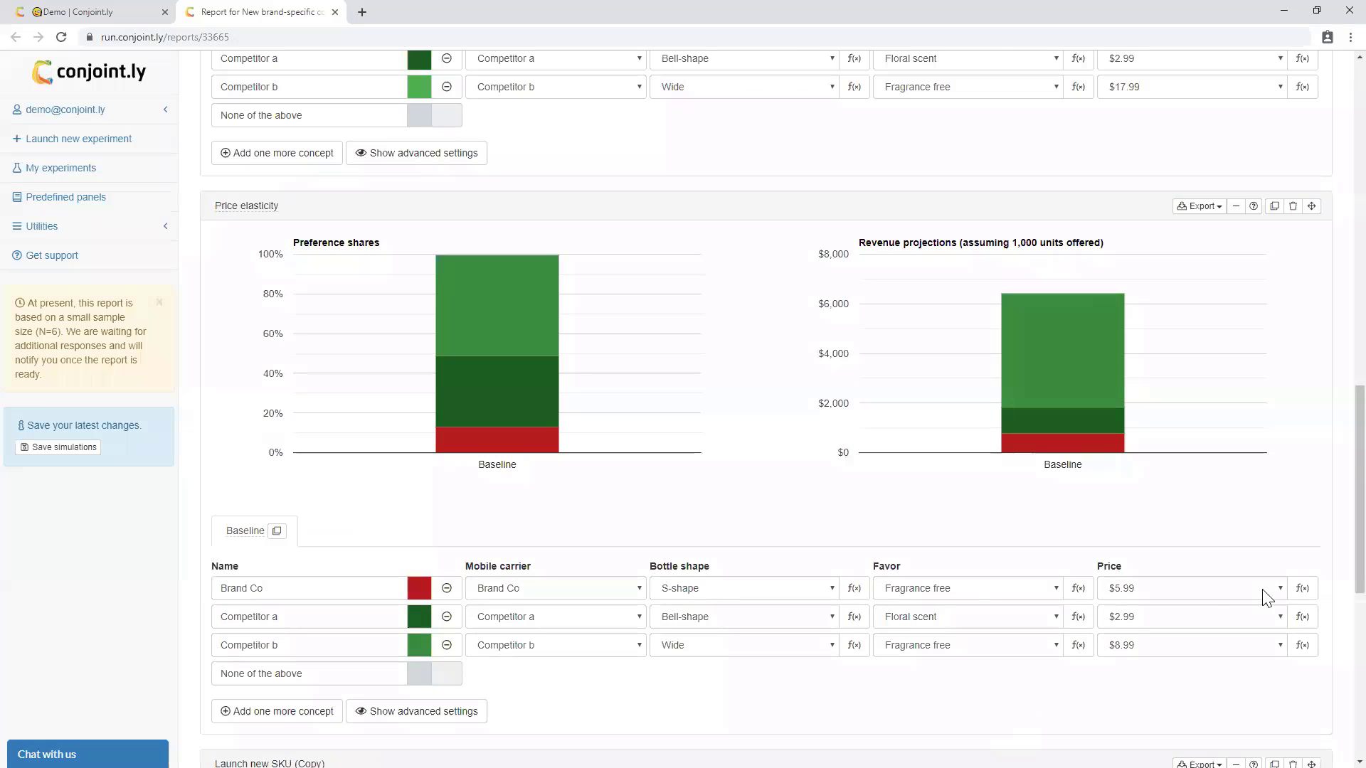
{"action": "left_click", "coordinate": [1303, 588]}
{"action": "left_click", "coordinate": [768, 384]}
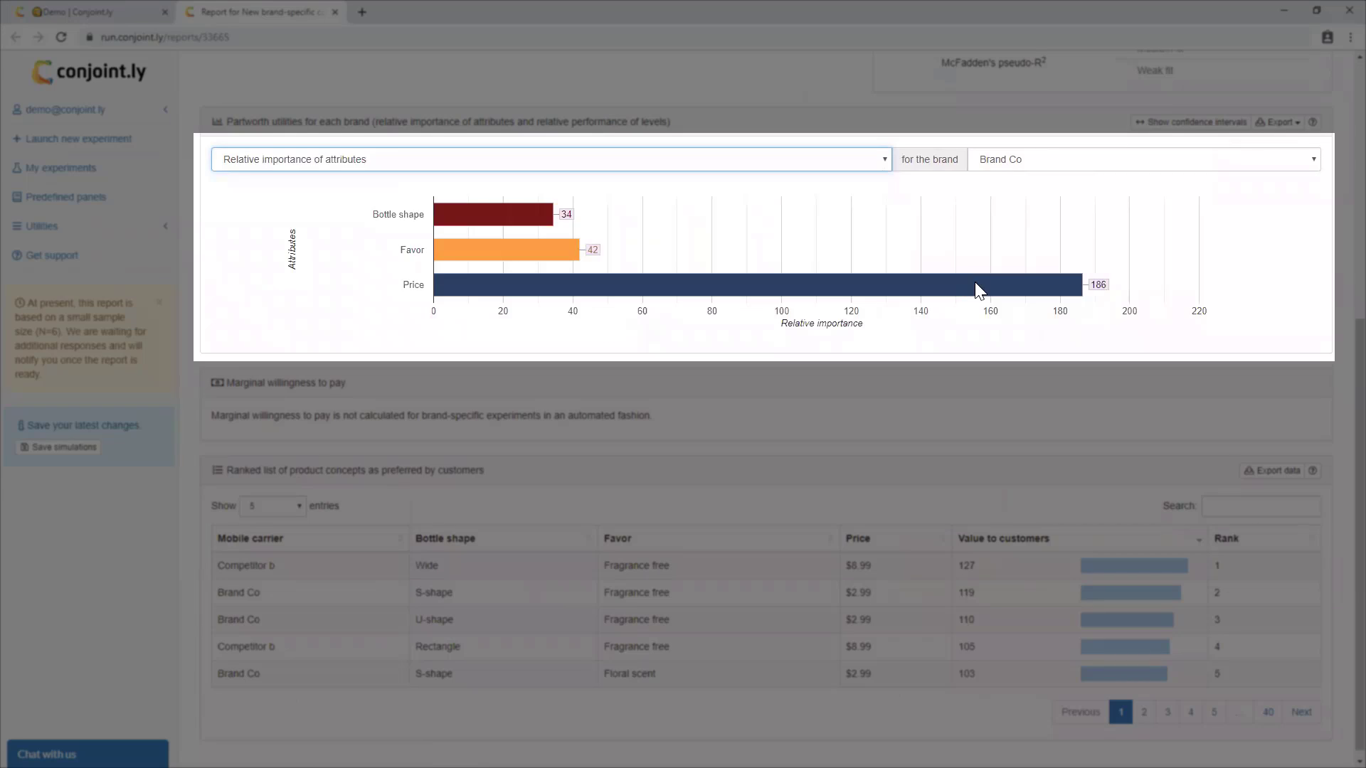
Show Relative performance of levels for Brand Co, ranked from $2.99 at 78 to $17.99.
{"action": "mouse_move", "coordinate": [976, 285]}
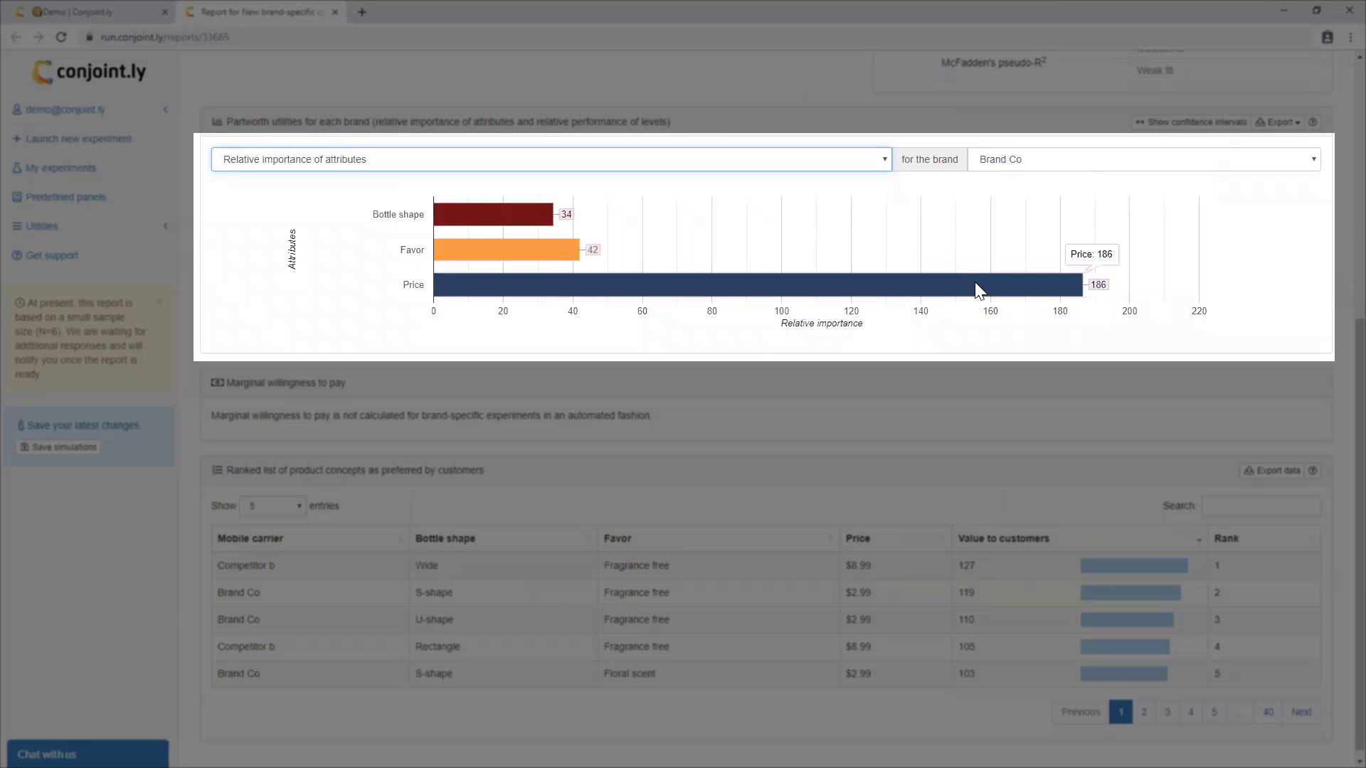
{"action": "left_click", "coordinate": [856, 168]}
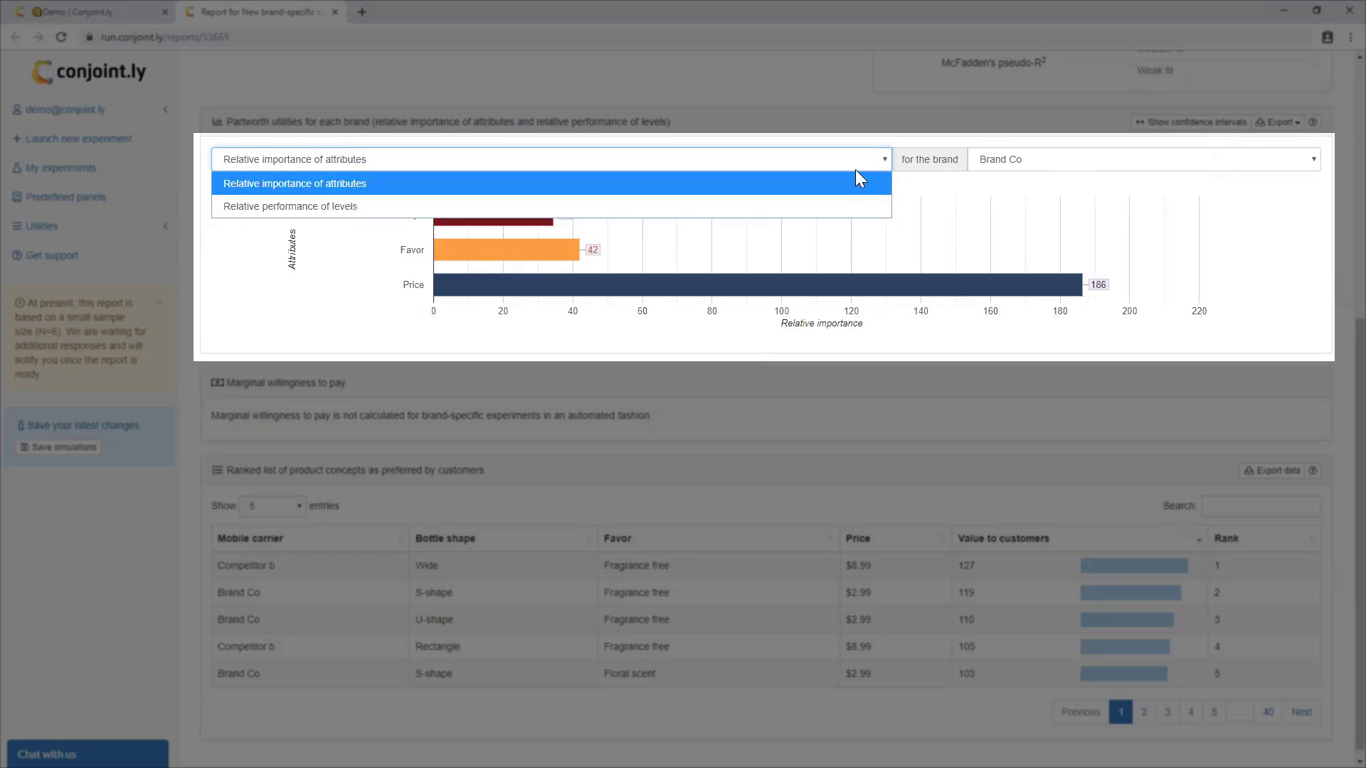
{"action": "left_click", "coordinate": [832, 206]}
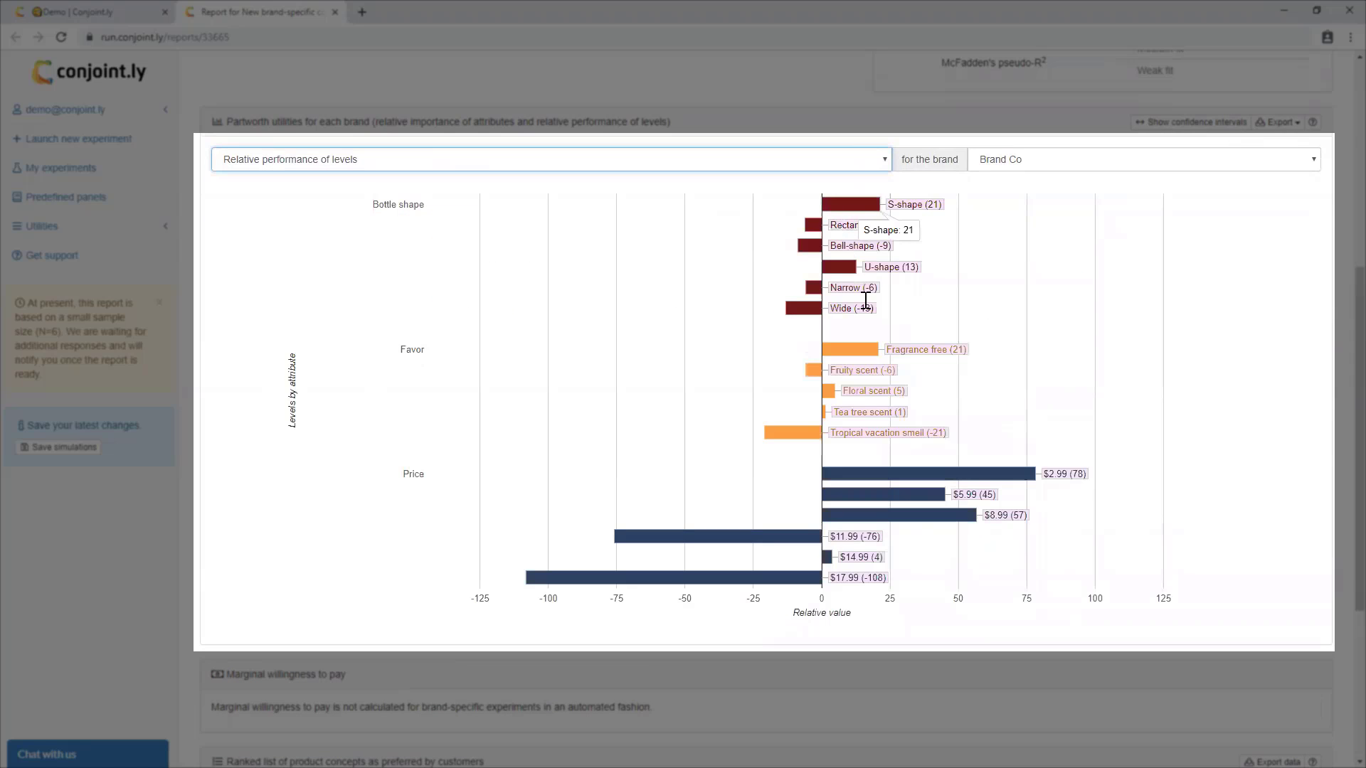
{"action": "mouse_move", "coordinate": [812, 376]}
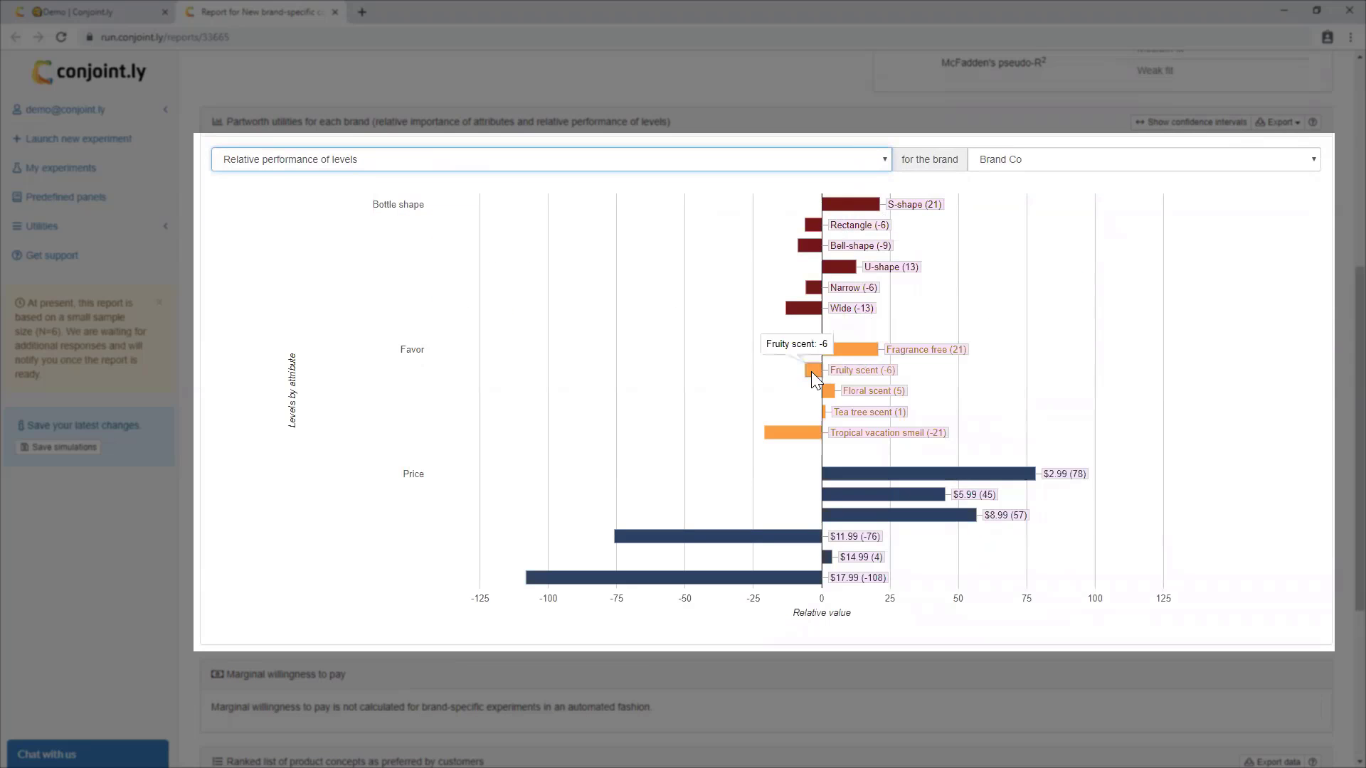
{"action": "scroll", "coordinate": [329, 593], "scroll_direction": "down", "scroll_amount": 4}
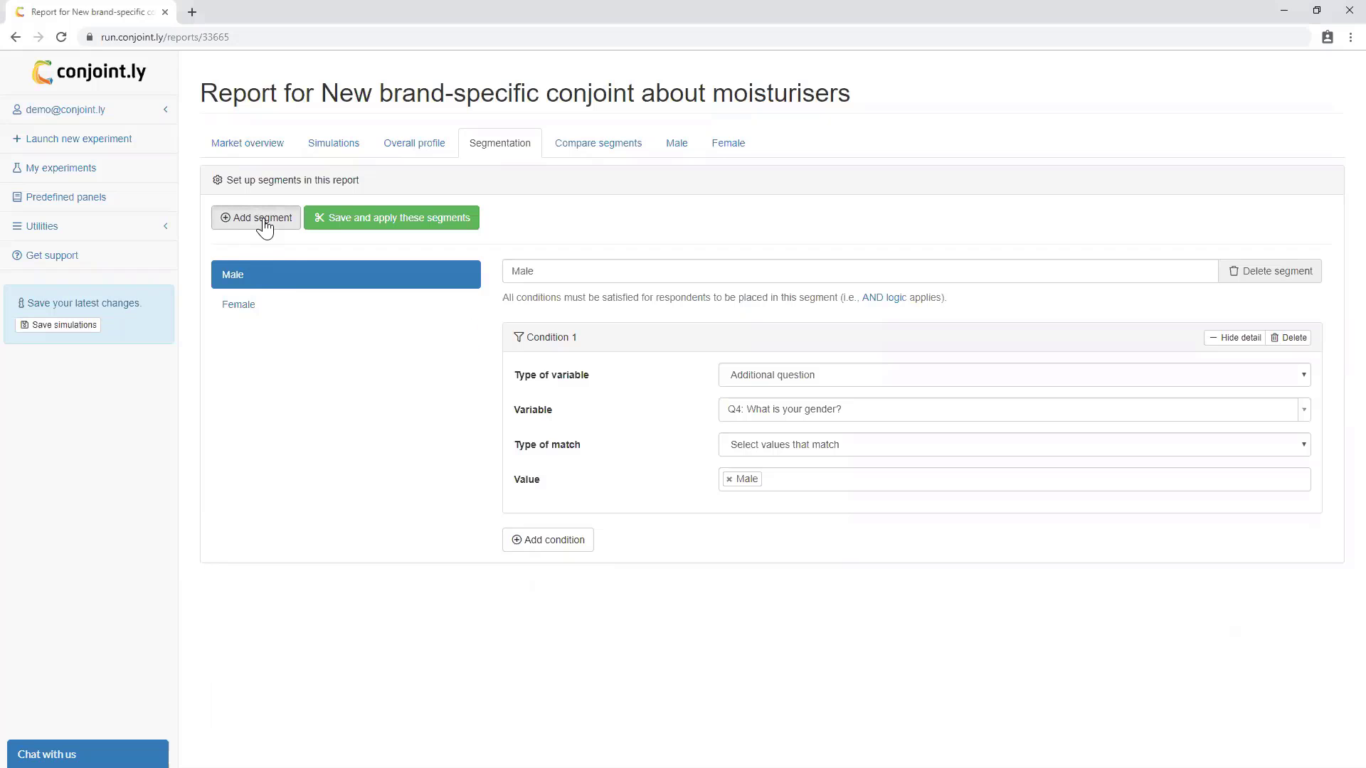
Create Segment HWSG with a Country condition and browse its variable types.
{"action": "left_click", "coordinate": [261, 220]}
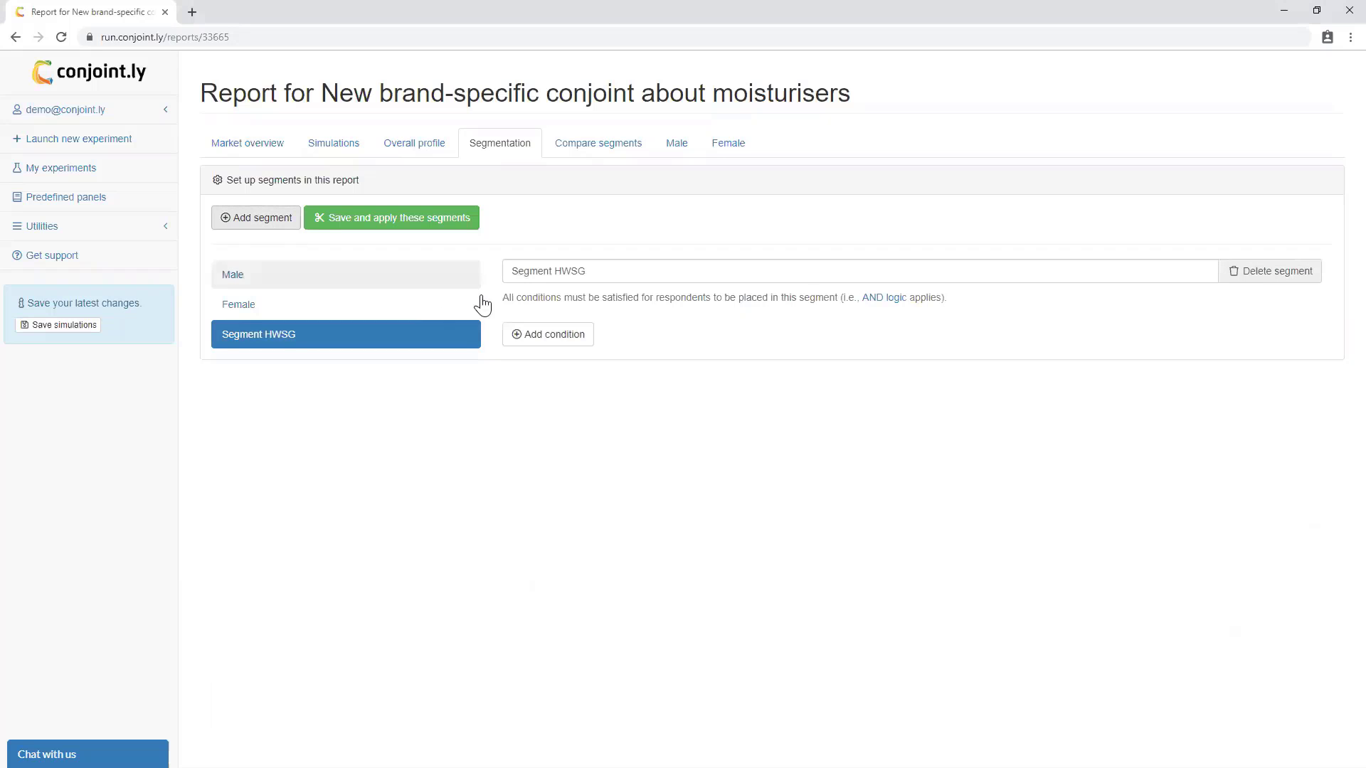
{"action": "left_click", "coordinate": [552, 342]}
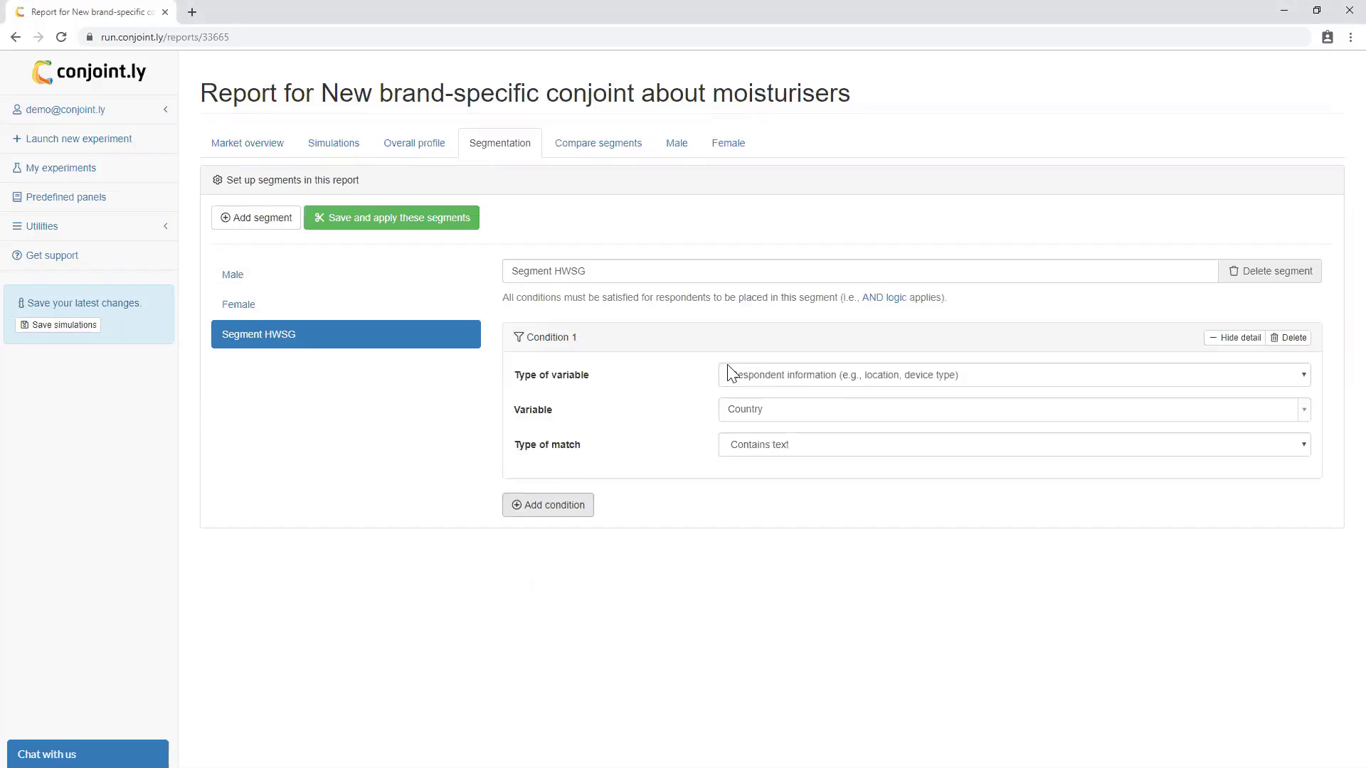
{"action": "left_click", "coordinate": [854, 383]}
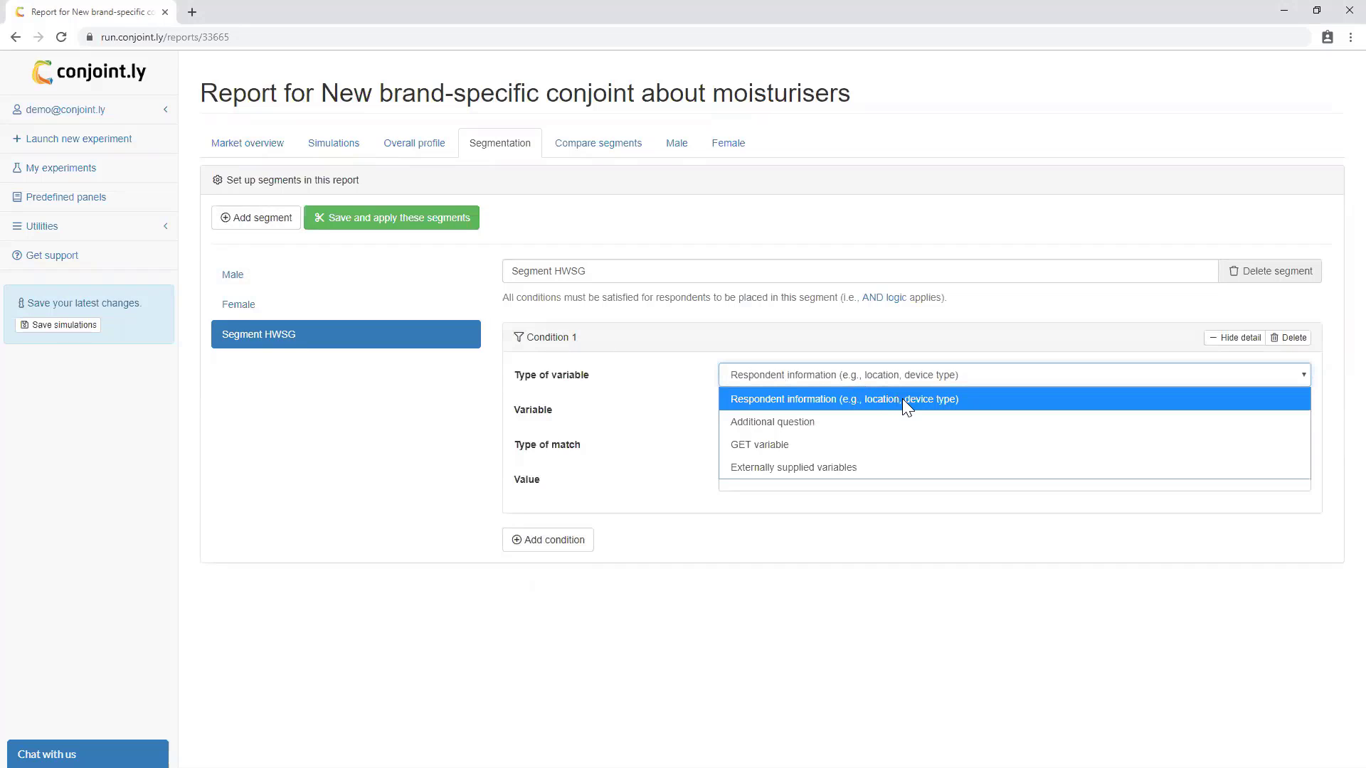